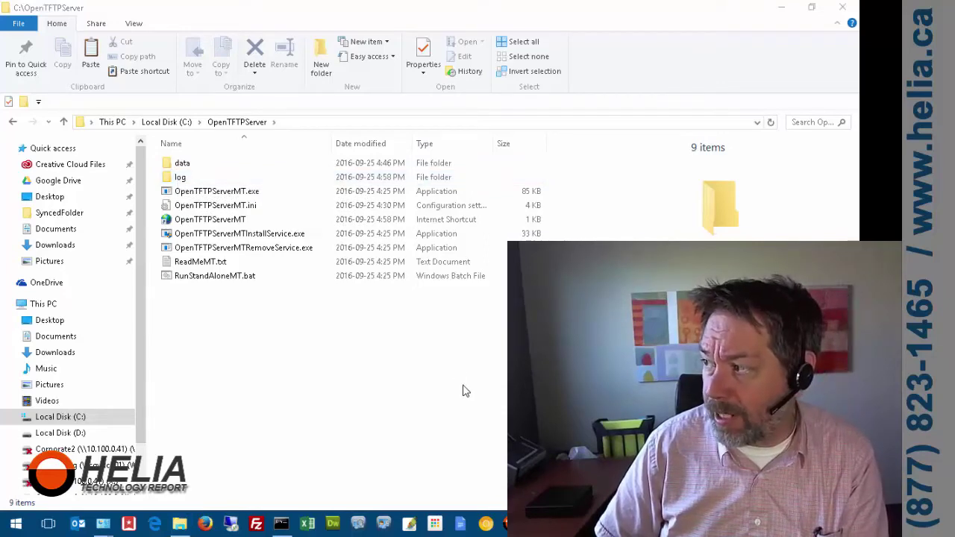
# - Compare the snom300 firmware naming instructions on the browser's Snom recovery page with the file in the OpenTFTPServer data folder
pyautogui.hotkey('alt', 'Tab')
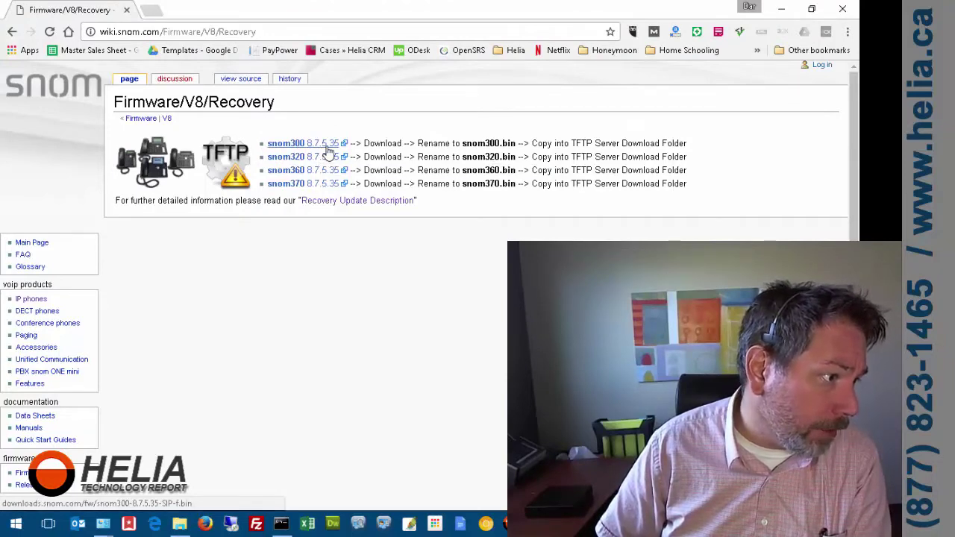
pyautogui.hotkey('alt', 'Tab')
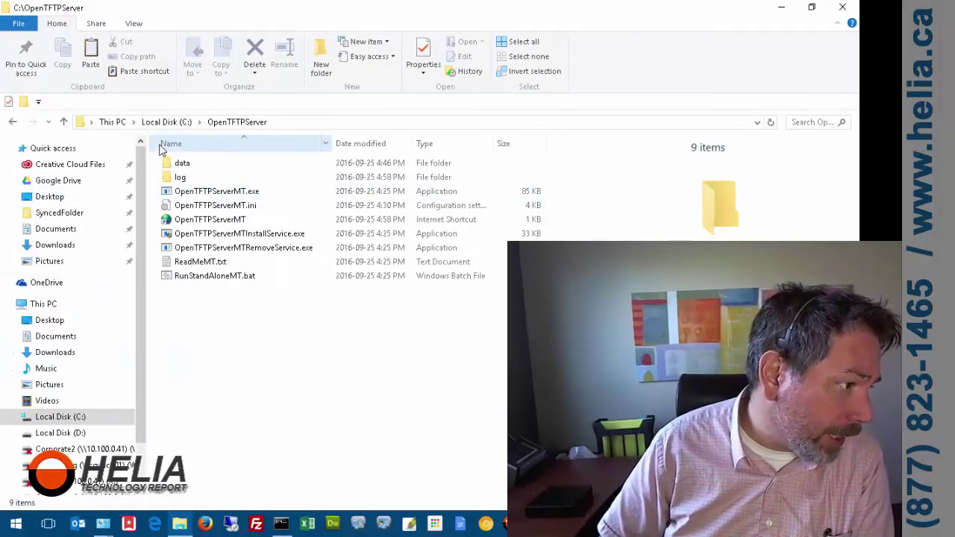
pyautogui.doubleClick(182, 165)
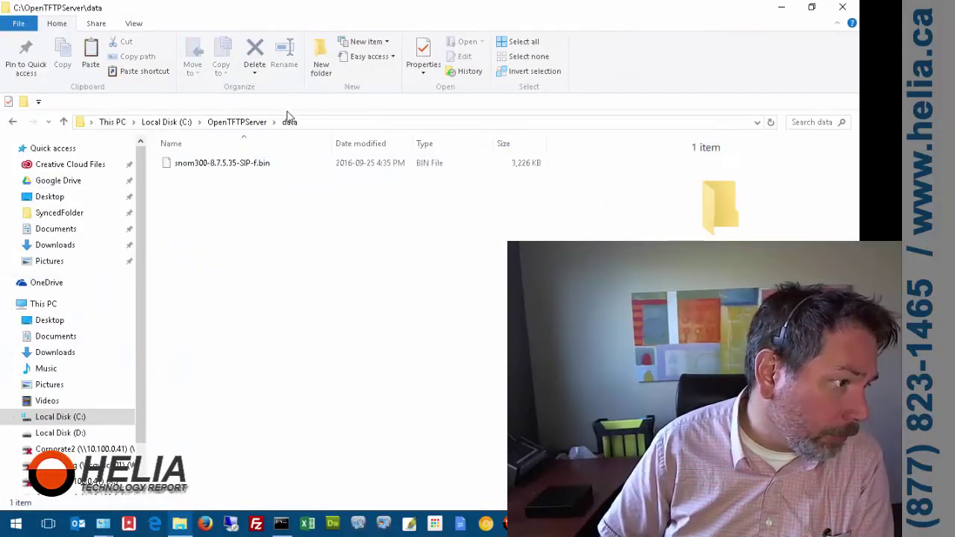
pyautogui.click(238, 123)
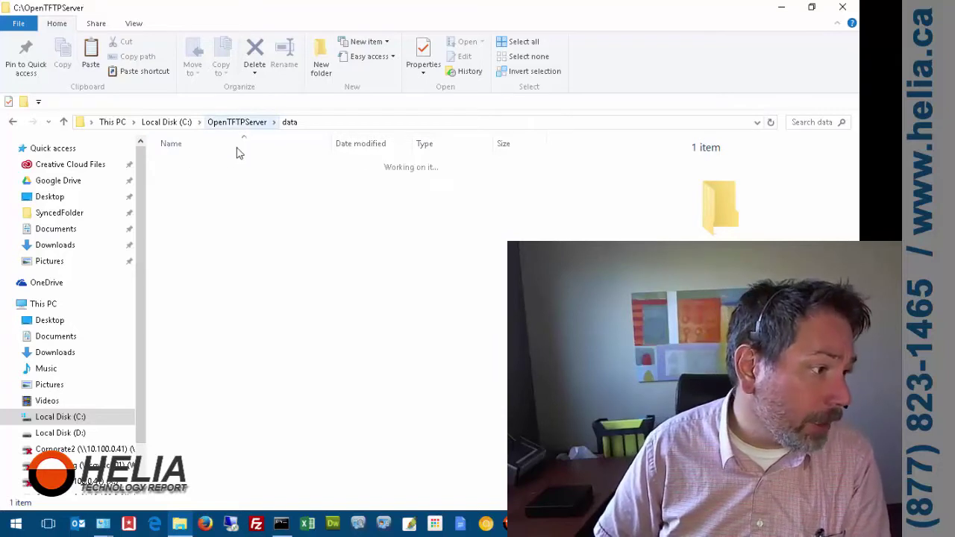
# - Open OpenTFTPServerMT20160925.log from the OpenTFTPServer log folder and read the client request entries at its end
pyautogui.doubleClick(181, 177)
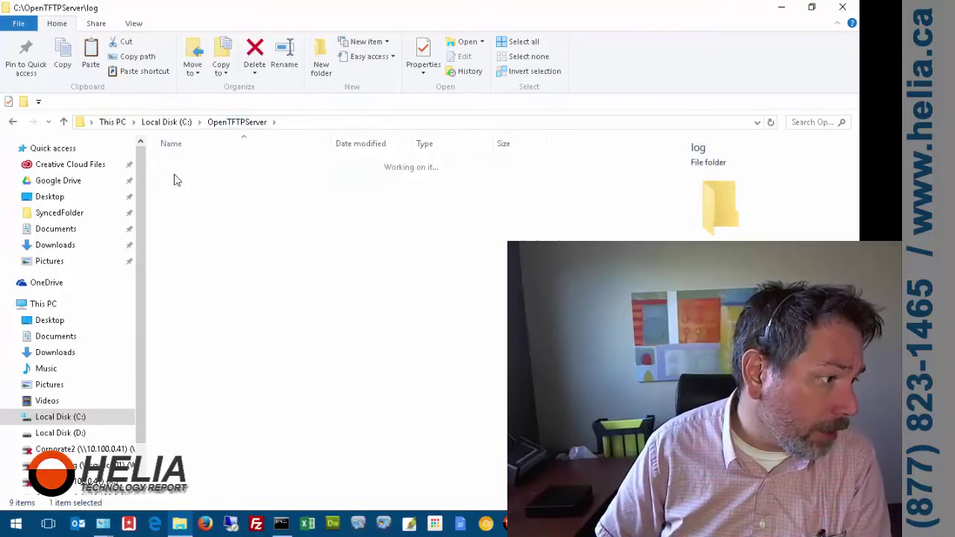
pyautogui.click(203, 162)
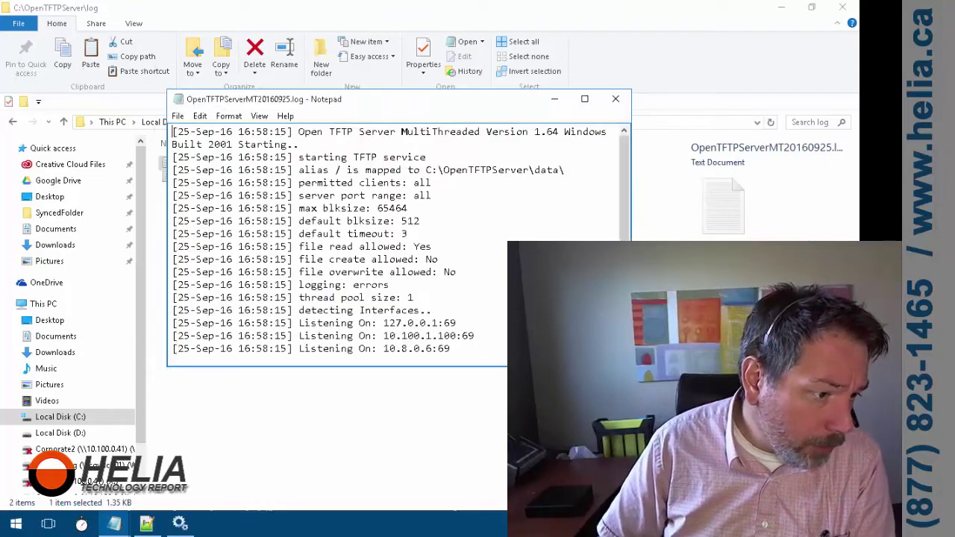
pyautogui.scroll(-4, 336, 239)
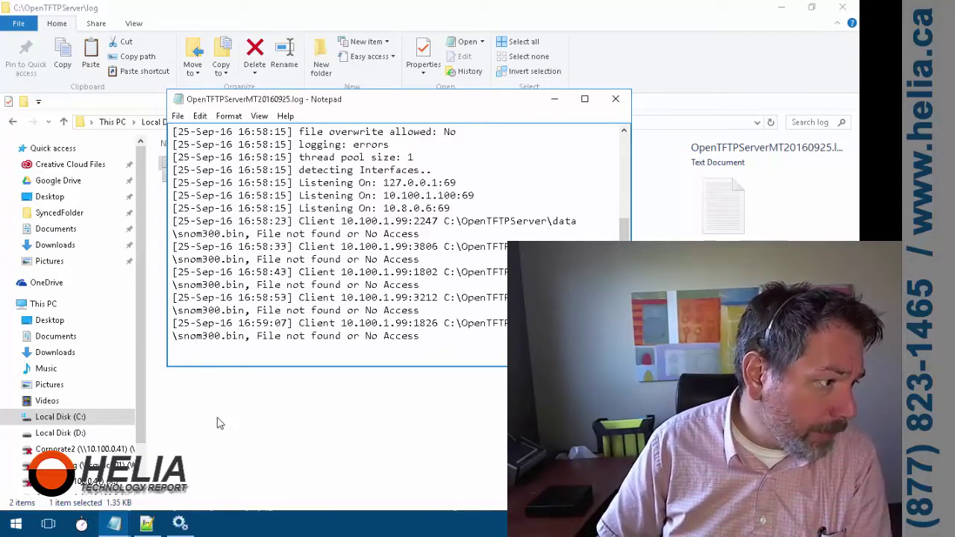
pyautogui.click(224, 385)
# - Duplicate snom300-8.7.5.35-SIP-f.bin within the OpenTFTPServer data folder
pyautogui.click(229, 122)
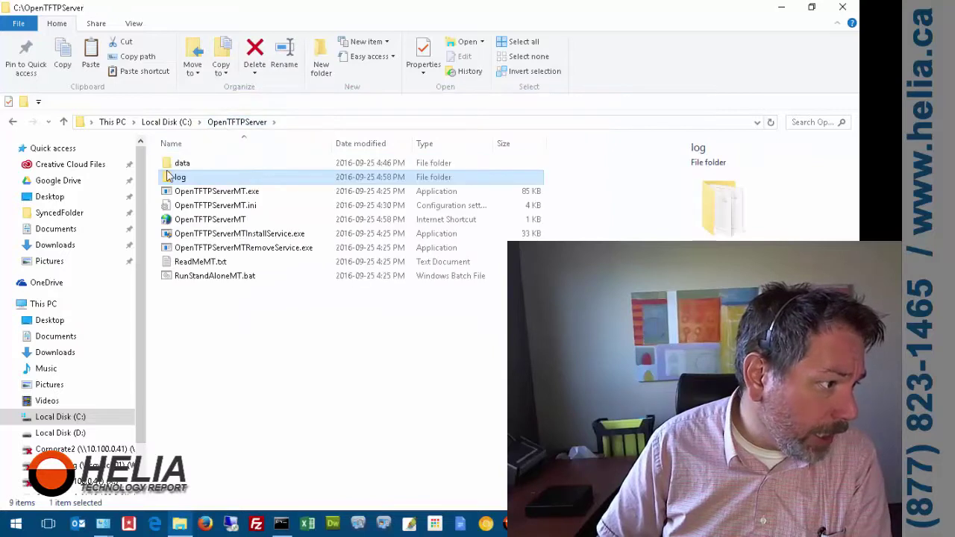
pyautogui.click(220, 163)
pyautogui.doubleClick(221, 164)
pyautogui.click(219, 165)
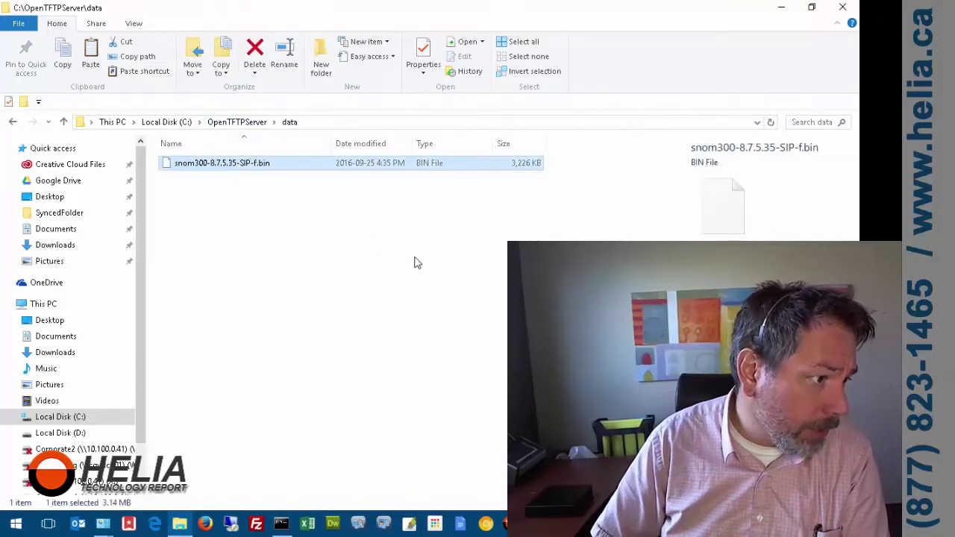
pyautogui.hotkey('ctrl', 'c')
pyautogui.hotkey('ctrl', 'v')
pyautogui.press('Down')
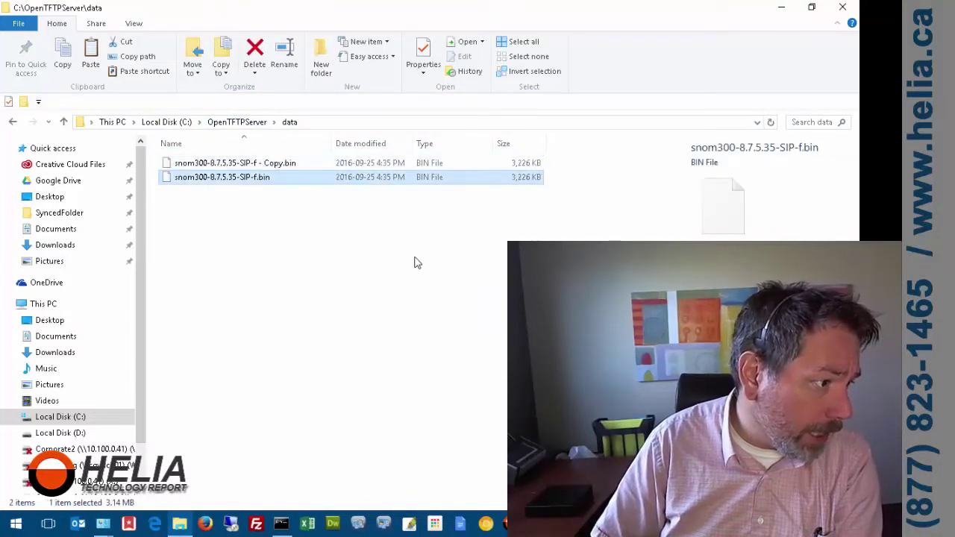
# - Rename the original firmware file snom300-8.7.5.35-SIP-f.bin as snom300.bin
pyautogui.press('F2')
pyautogui.press('Home')
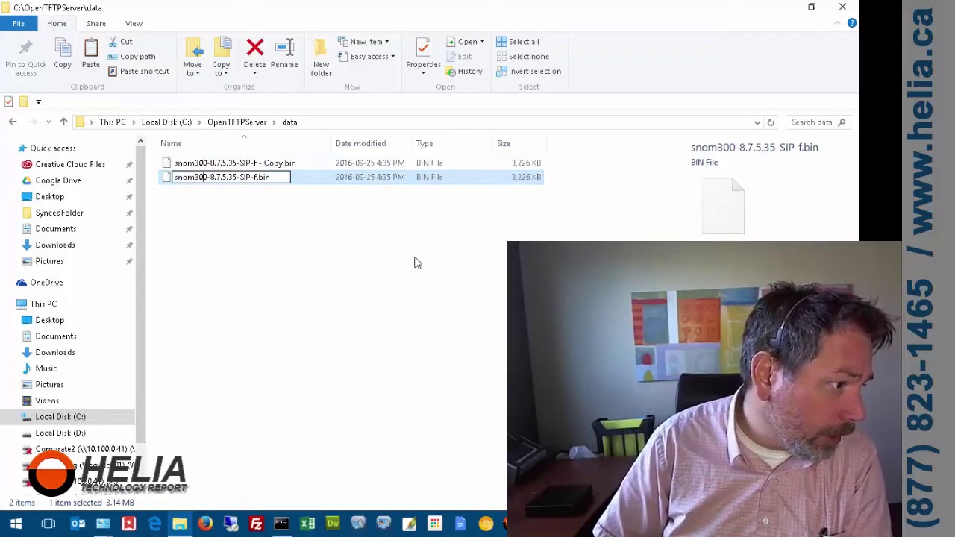
pyautogui.hotkey('shift', 'End')
pyautogui.hotkey('shift', 'Left')
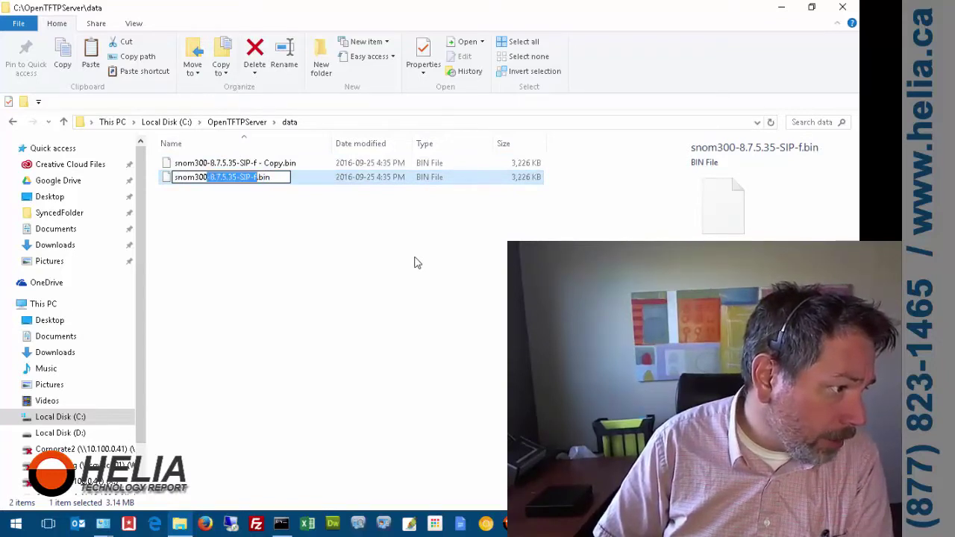
pyautogui.press('Delete')
pyautogui.press('Return')
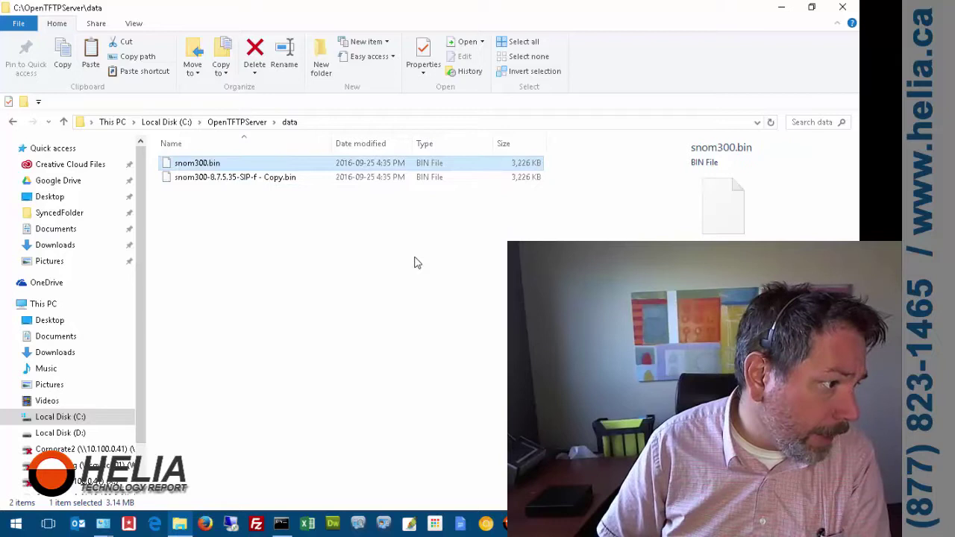
# - Open OpenTFTPServerMT20160925.log from the log folder in Notepad++, check its latest entries, enlarge the window and close it
pyautogui.click(240, 123)
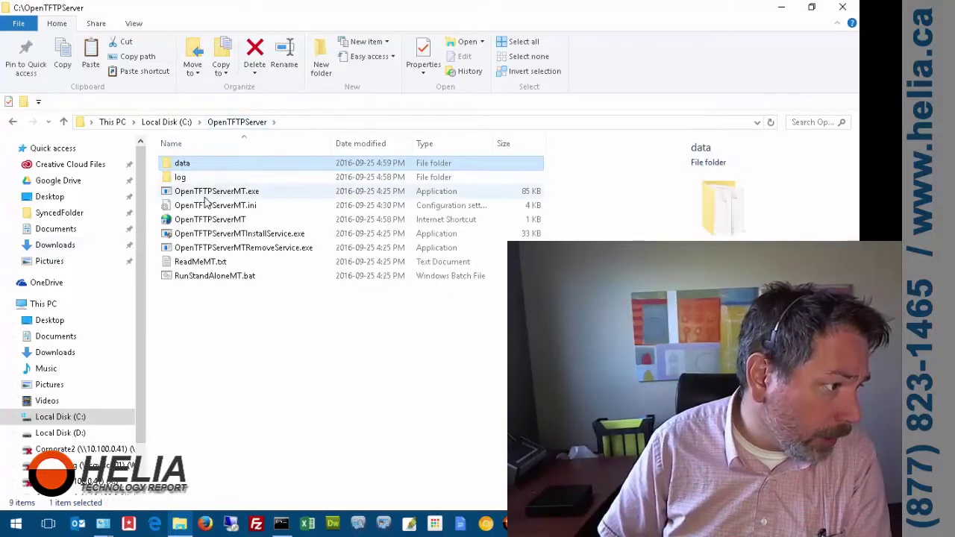
pyautogui.doubleClick(179, 177)
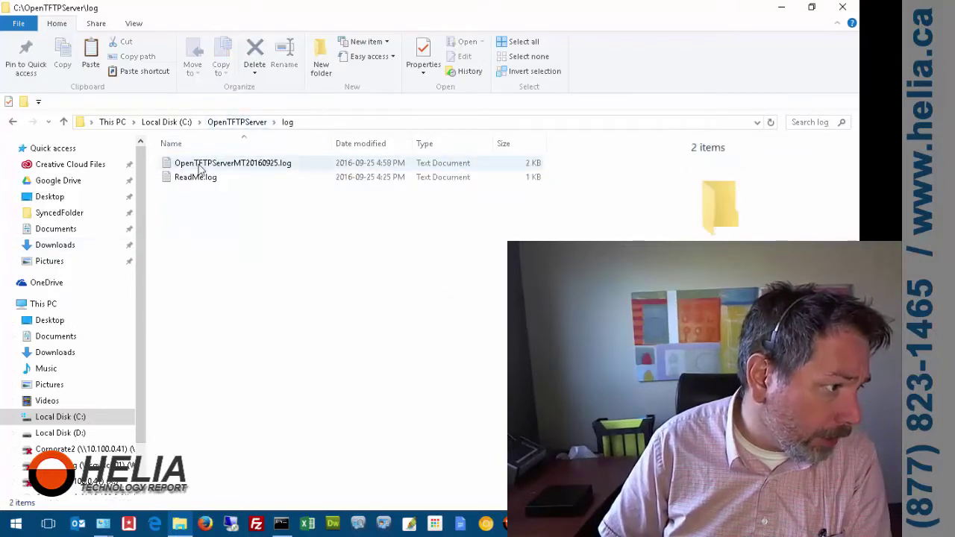
pyautogui.rightClick(194, 162)
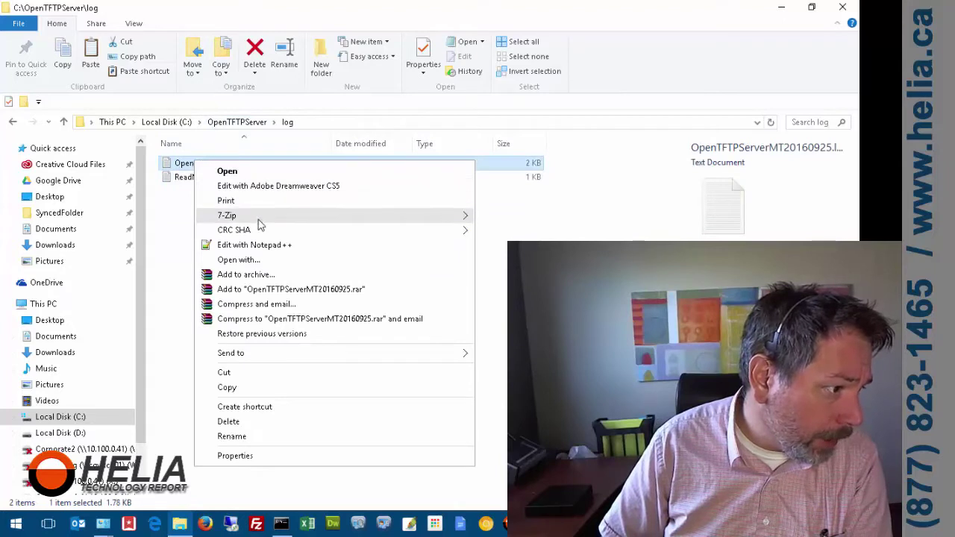
pyautogui.click(254, 245)
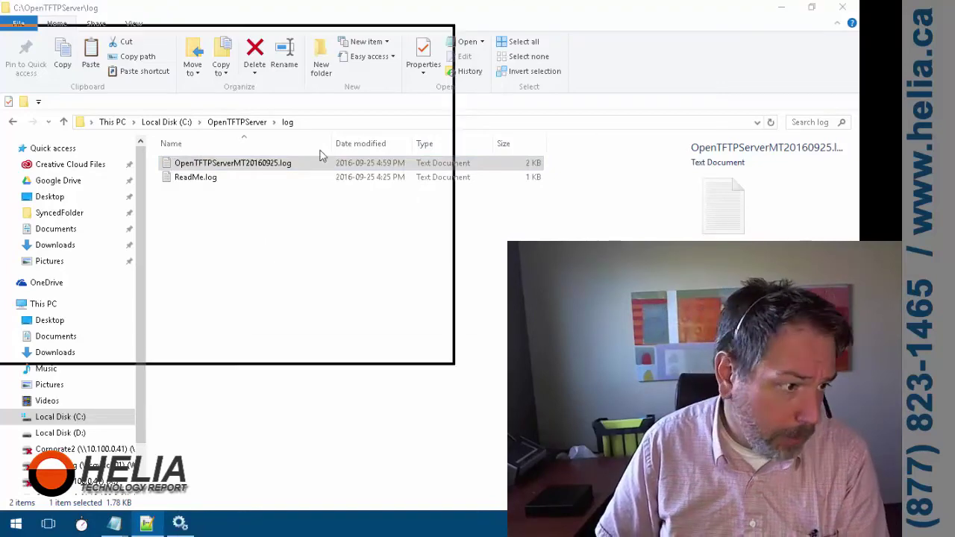
pyautogui.scroll(-10, 477, 257)
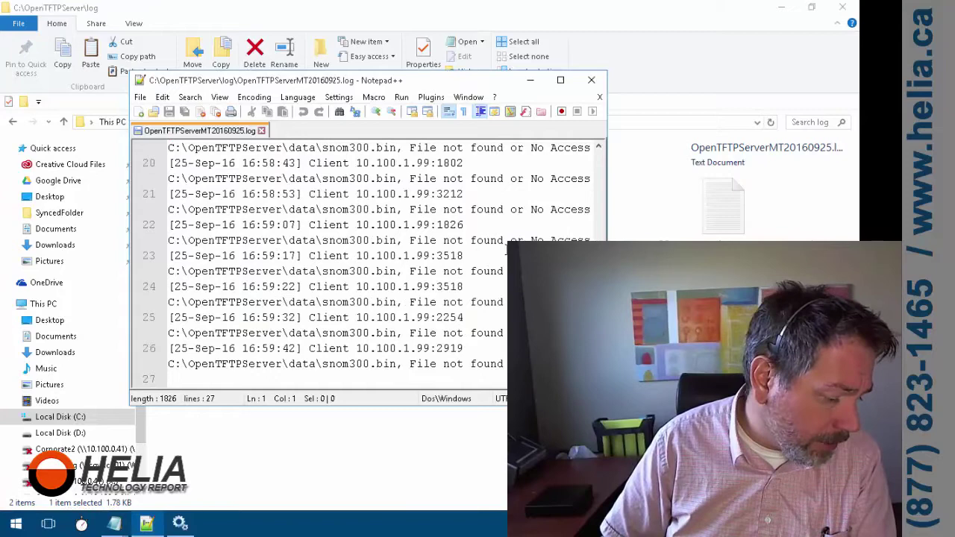
pyautogui.moveTo(606, 406); pyautogui.dragTo(674, 470)
pyautogui.hotkey('alt', 'F4')
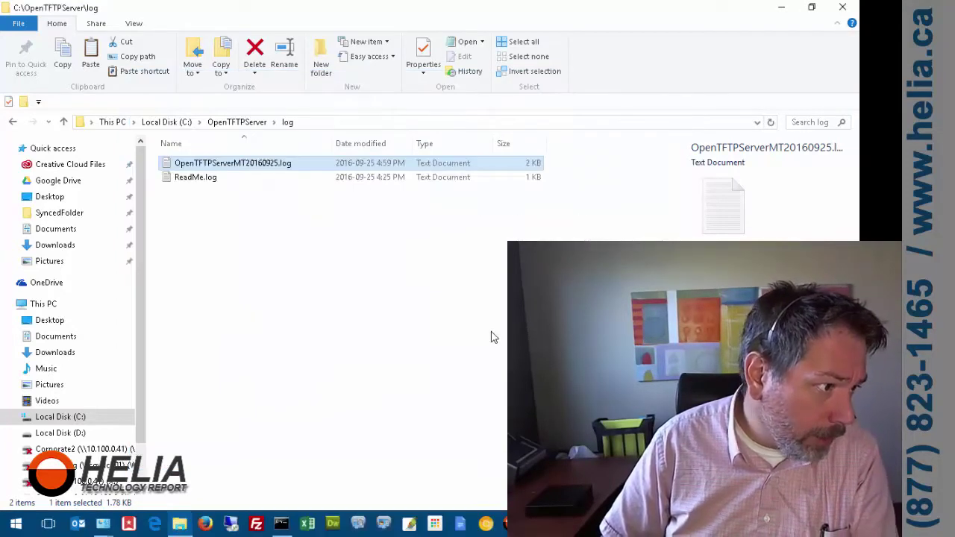
# - Reopen OpenTFTPServerMT20160925.log to reload its contents and examine the most recent snom300.bin request entries
pyautogui.press('Return')
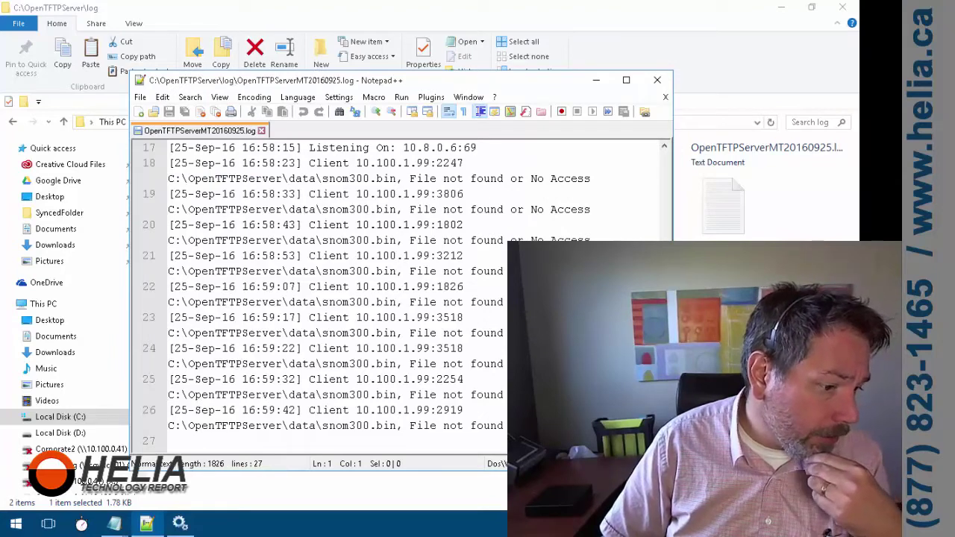
pyautogui.hotkey('alt', 'F4')
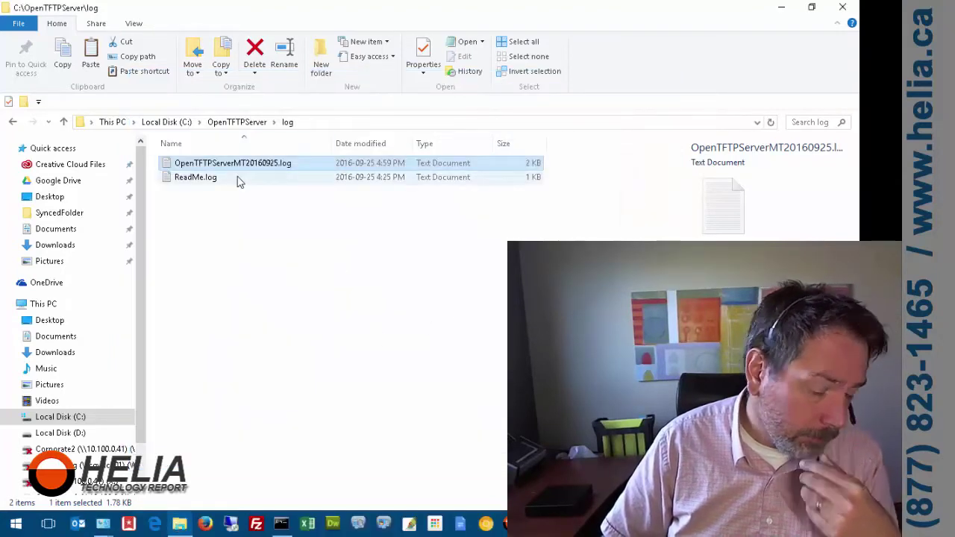
pyautogui.press('Return')
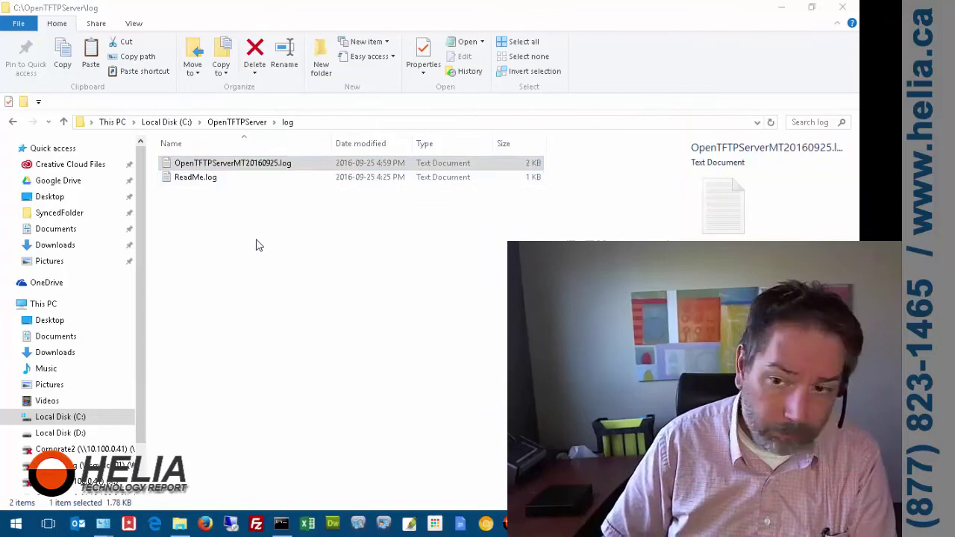
pyautogui.click(293, 301)
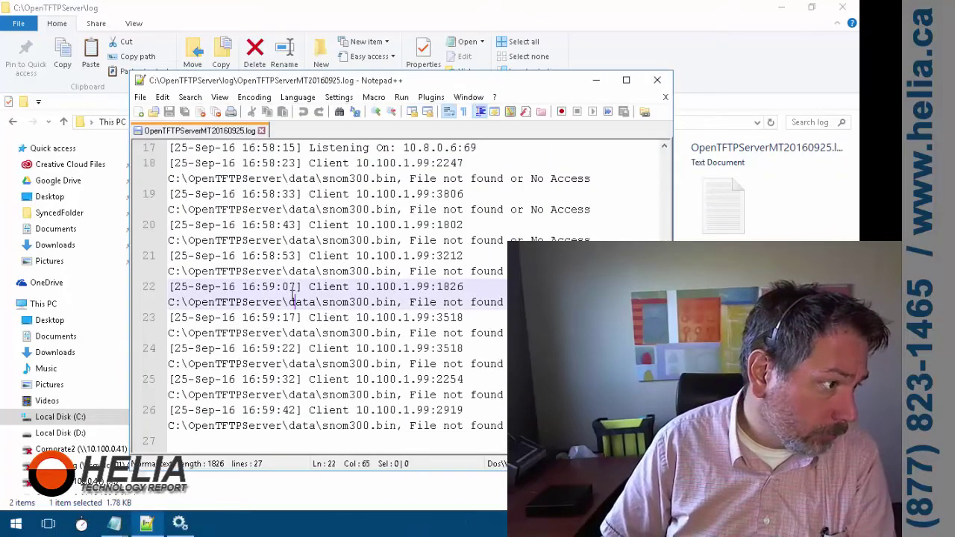
pyautogui.scroll(5, 274, 227)
pyautogui.scroll(-5, 274, 239)
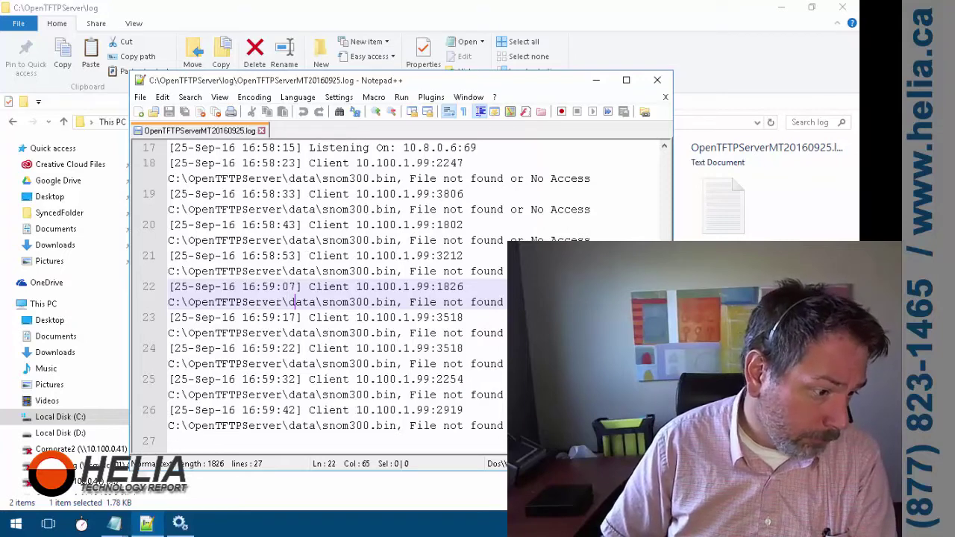
pyautogui.click(474, 473)
pyautogui.hotkey('alt', 'Tab')
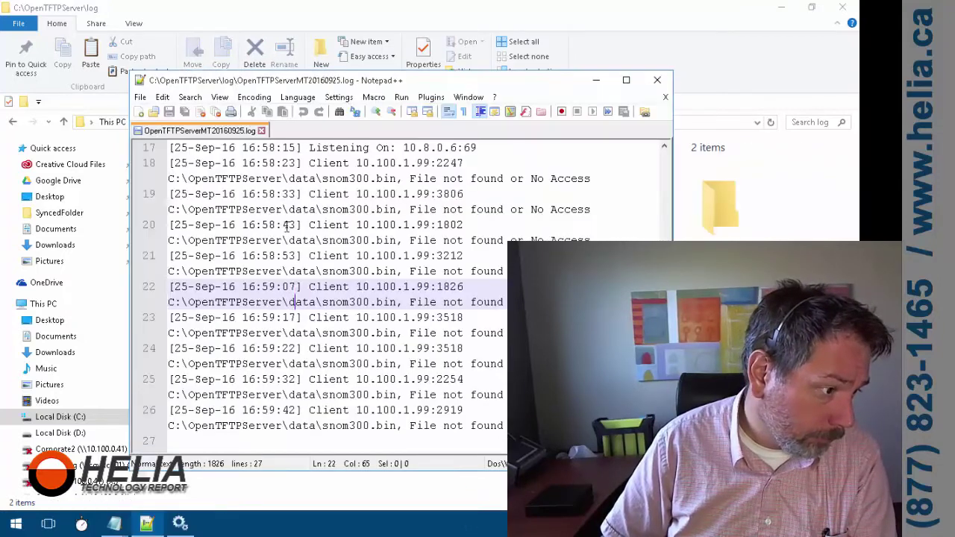